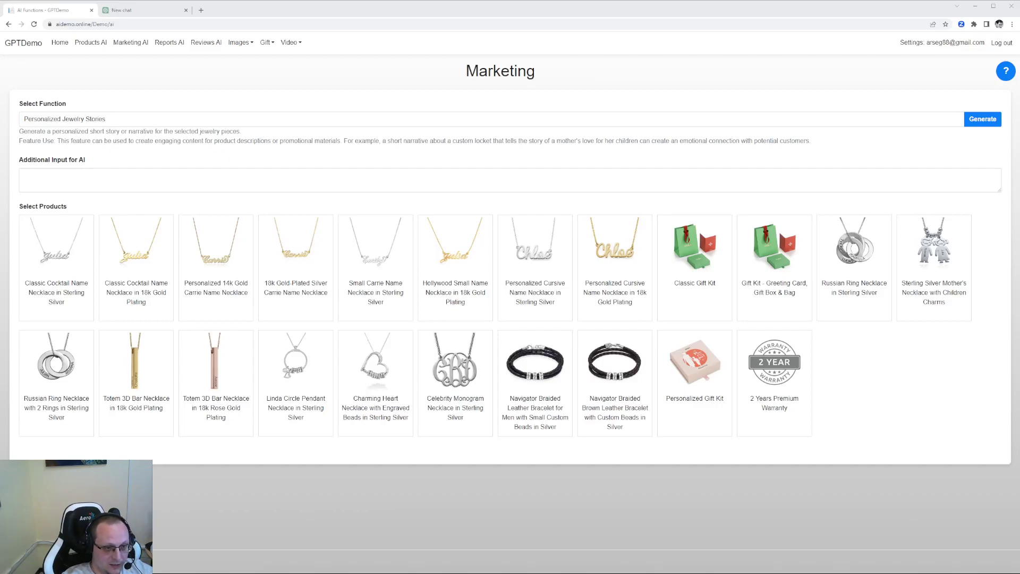
Pick the silver Classic Cocktail, gold Classic Cocktail and 14k Gold Carrie necklaces for Personalized Jewelry Stories
left_click(64, 259)
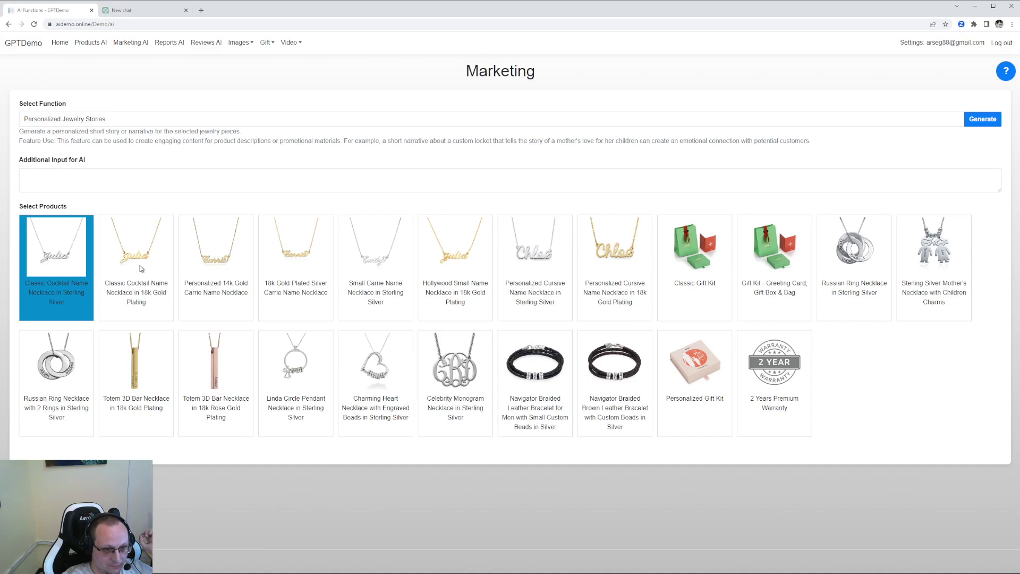
left_click(142, 269)
left_click(224, 277)
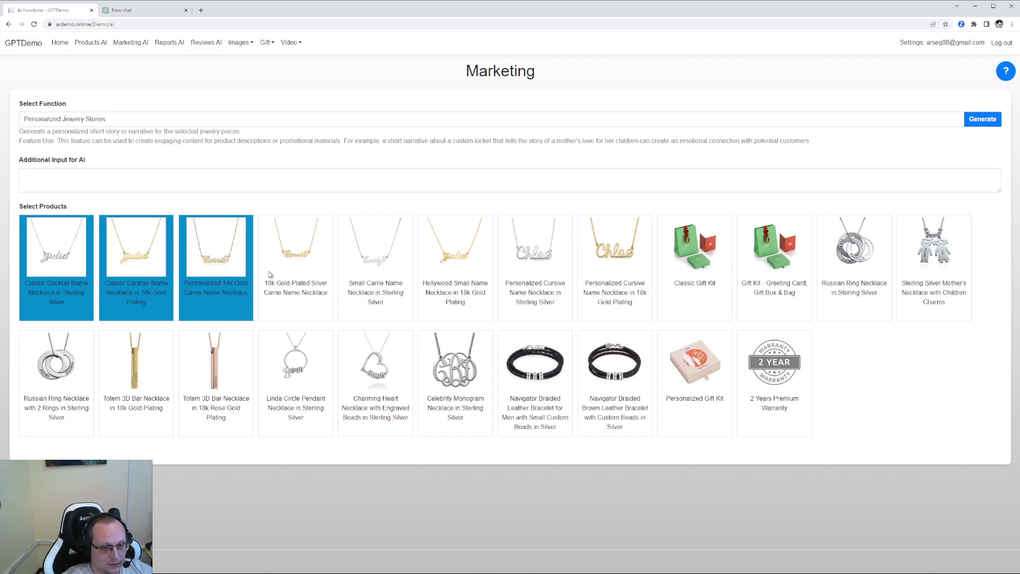
left_click(127, 9)
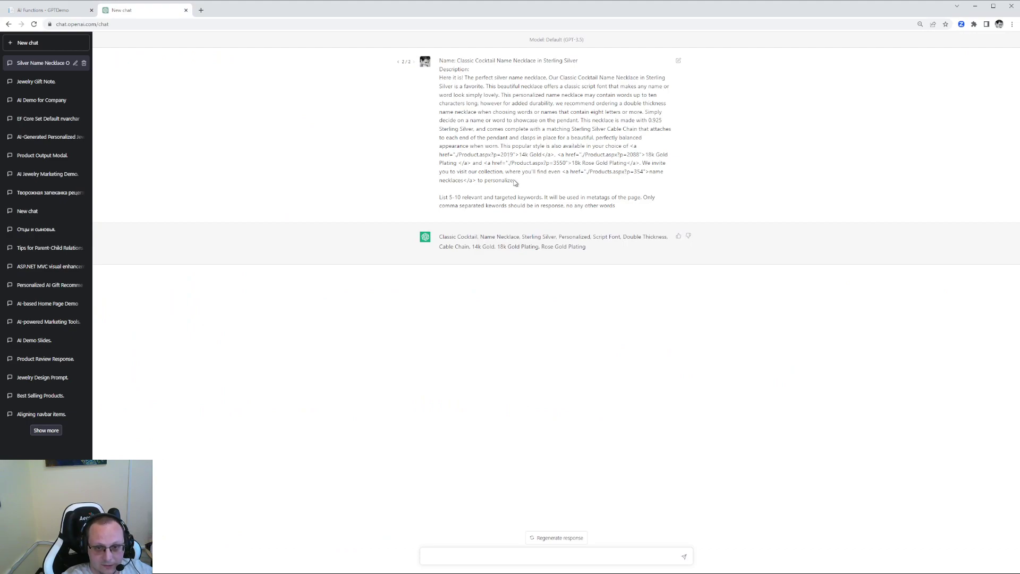
Select the necklace's Name and Description text in the earlier ChatGPT message
left_click_drag(508, 178, 435, 63)
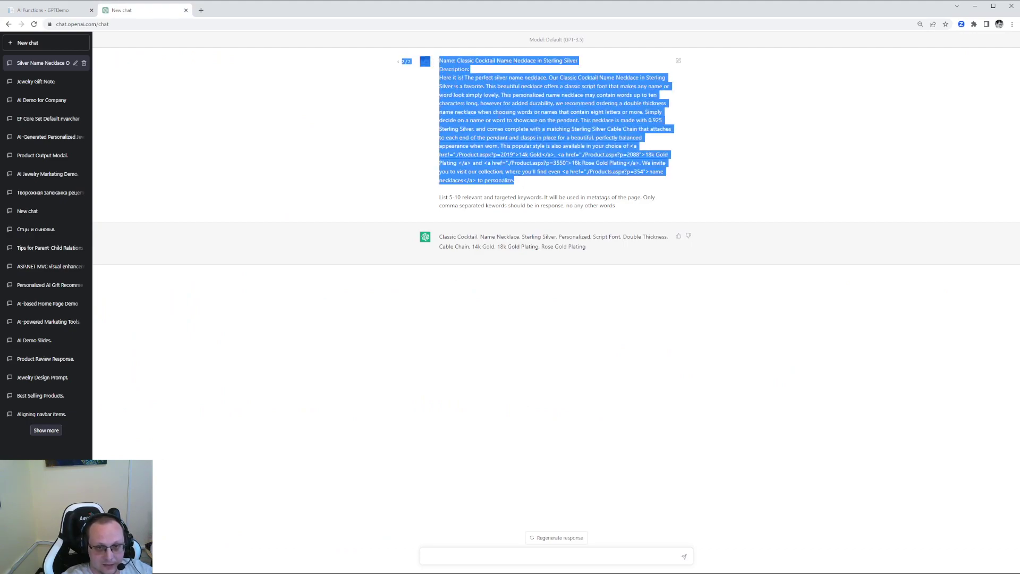
left_click(71, 10)
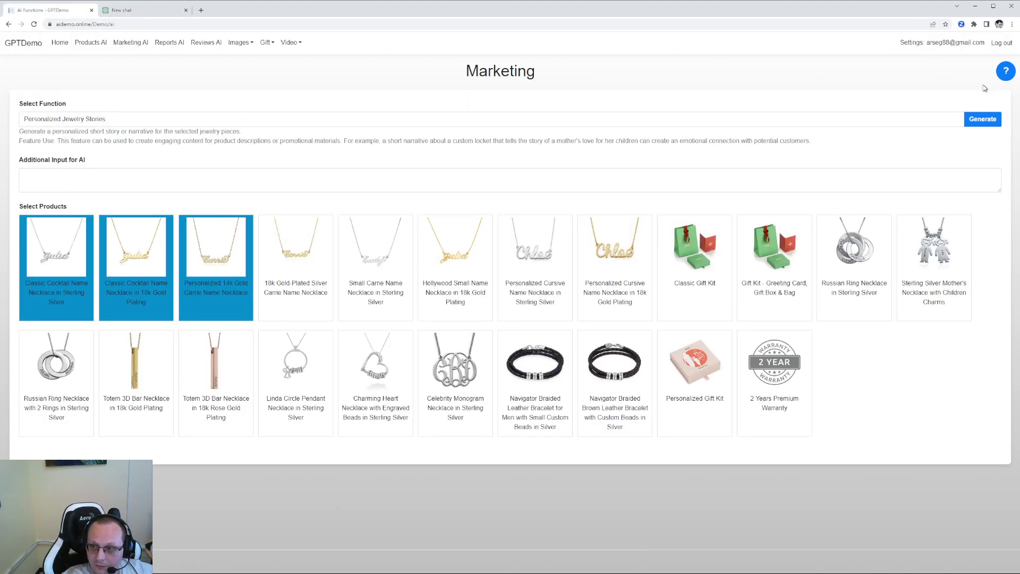
Take the Personalized Jewelry Stories prompt from GPTDemo's How it works? prompt list
left_click(1006, 71)
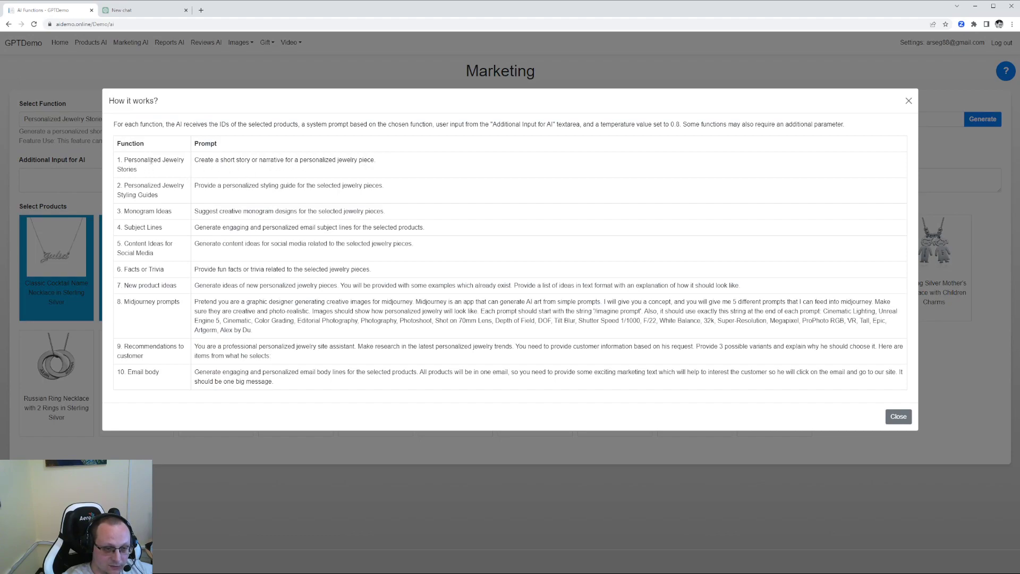
left_click_drag(378, 161, 198, 161)
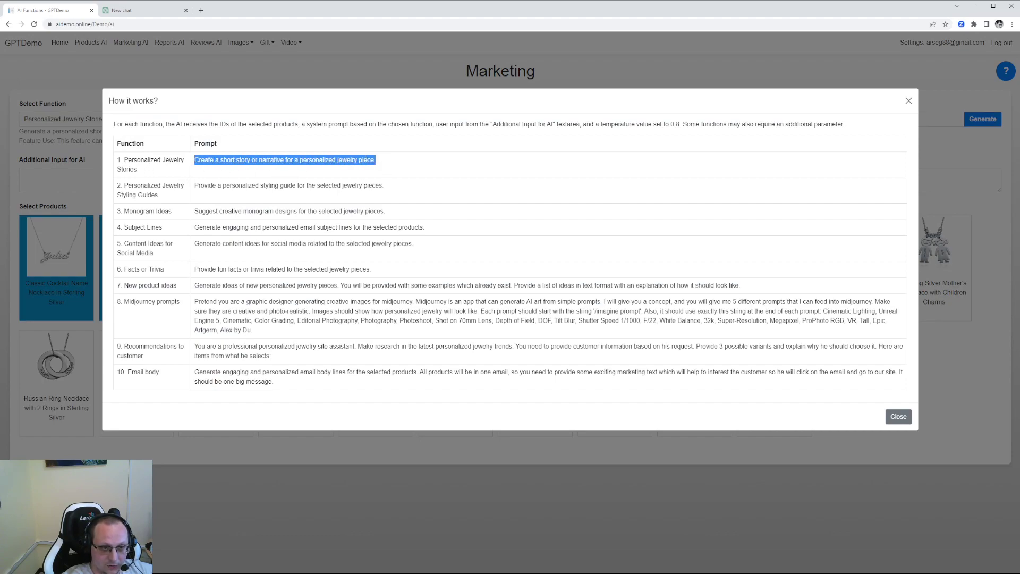
left_click(171, 14)
mouse_move(582, 159)
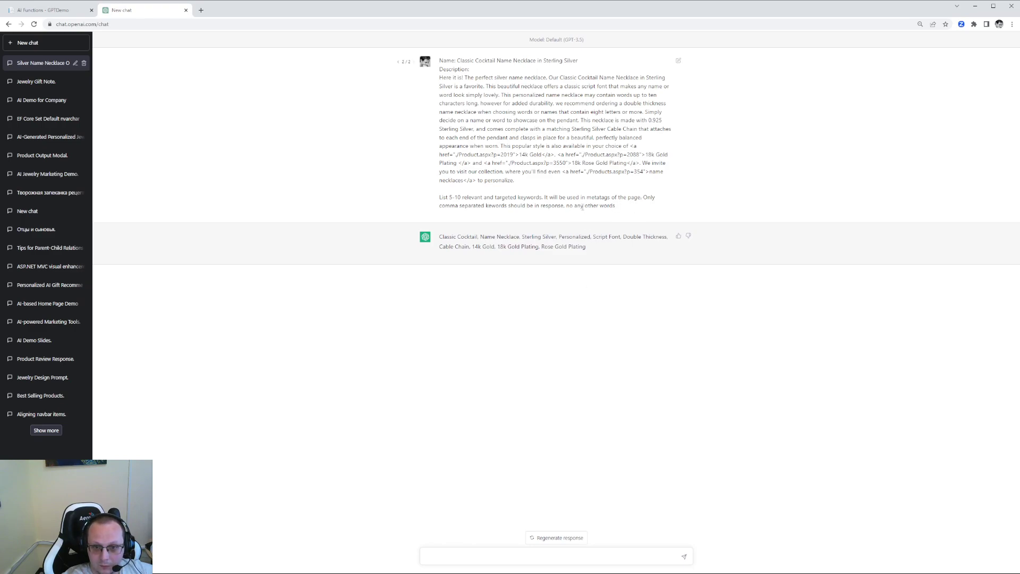
Replace the keyword request with the personalized-jewelry short story prompt and resubmit
left_click(679, 61)
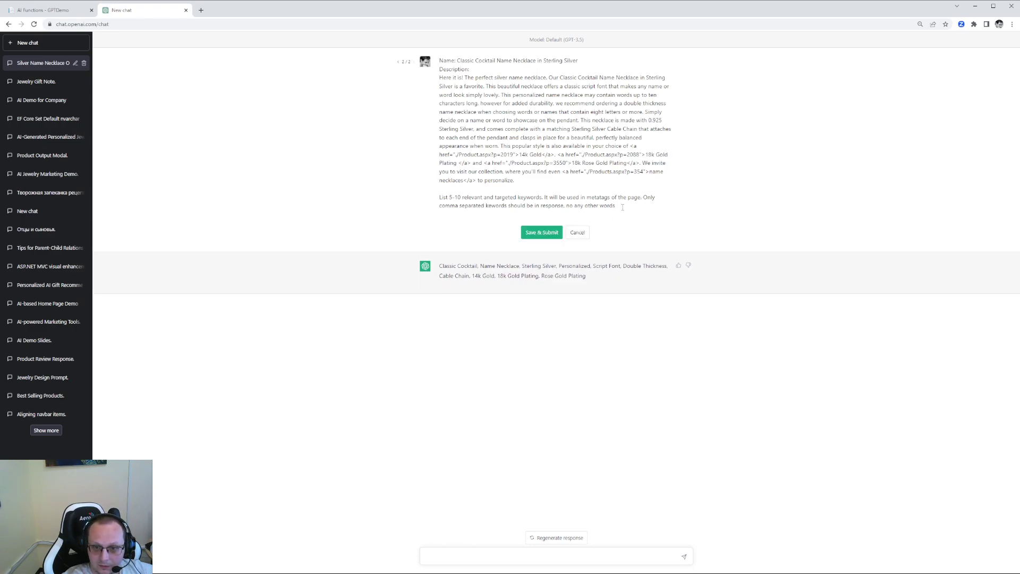
left_click_drag(622, 207, 439, 197)
type("Create a short story or narrative for a personalized jewelry piece.")
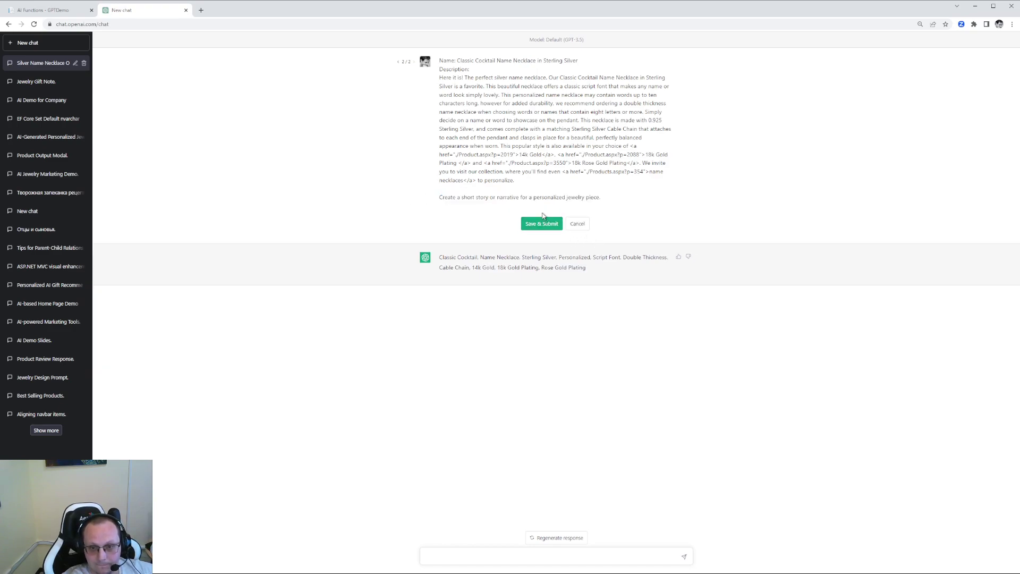
left_click(542, 223)
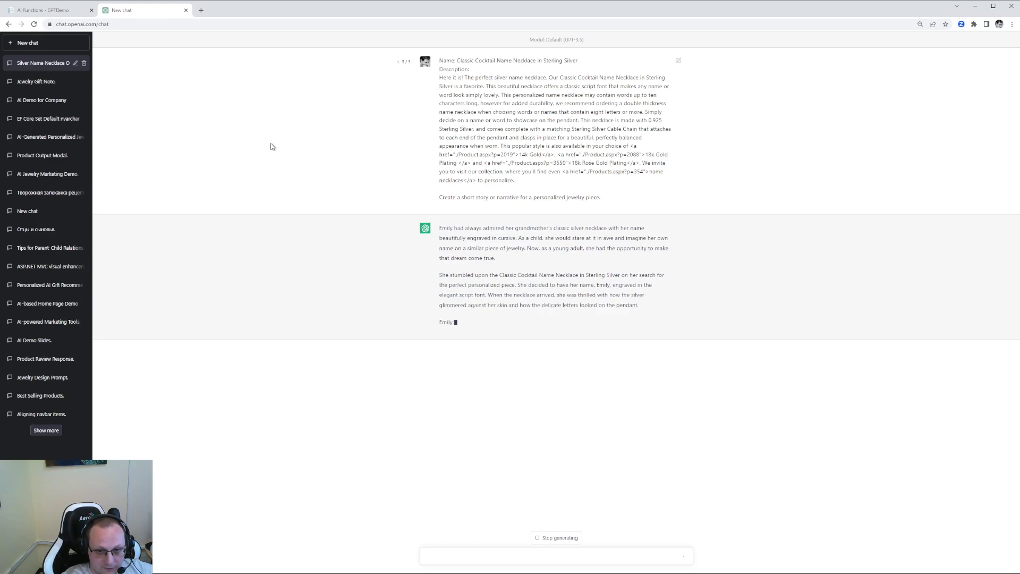
Select the row 10 Email body prompt in GPTDemo's How it works? list
left_click(39, 13)
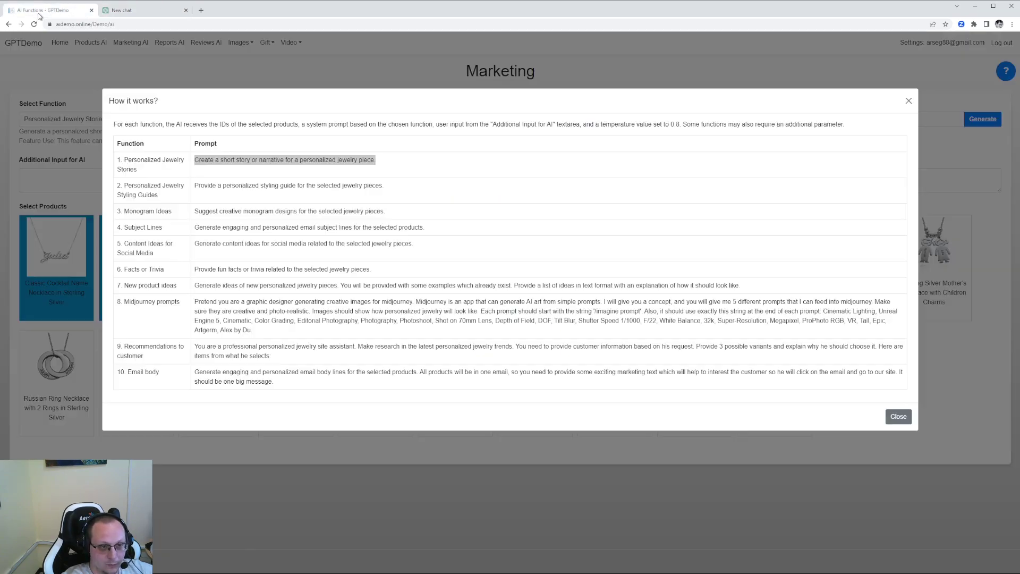
left_click(191, 260)
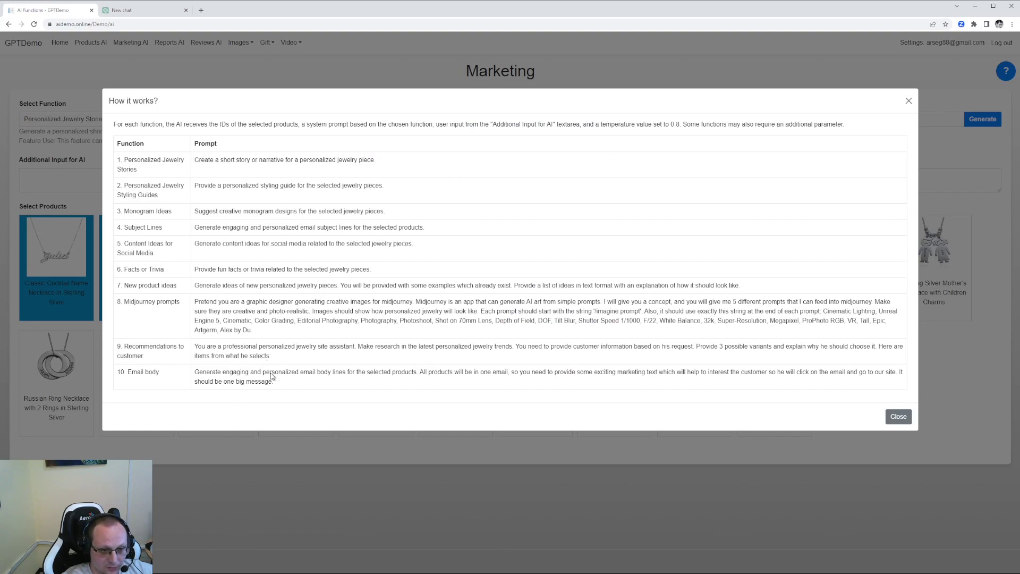
left_click_drag(273, 382, 196, 372)
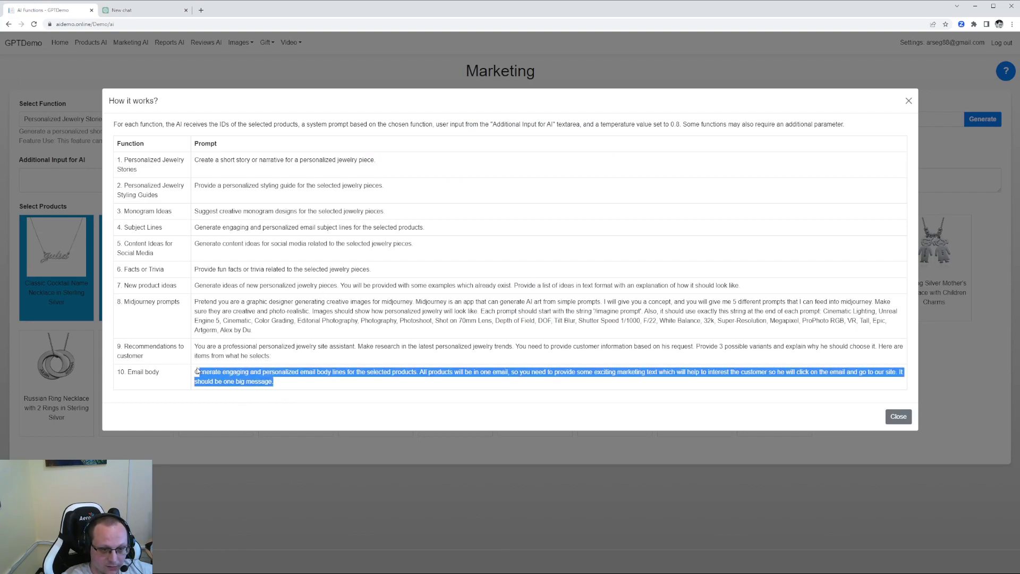
Replace the short-story request with the Email body prompt and resubmit the message
left_click(134, 10)
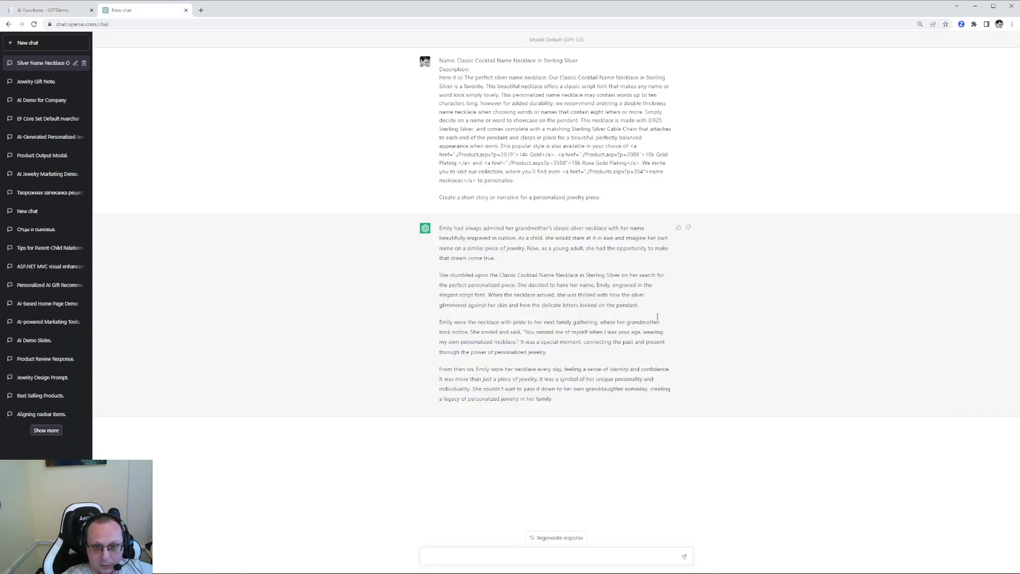
left_click(678, 61)
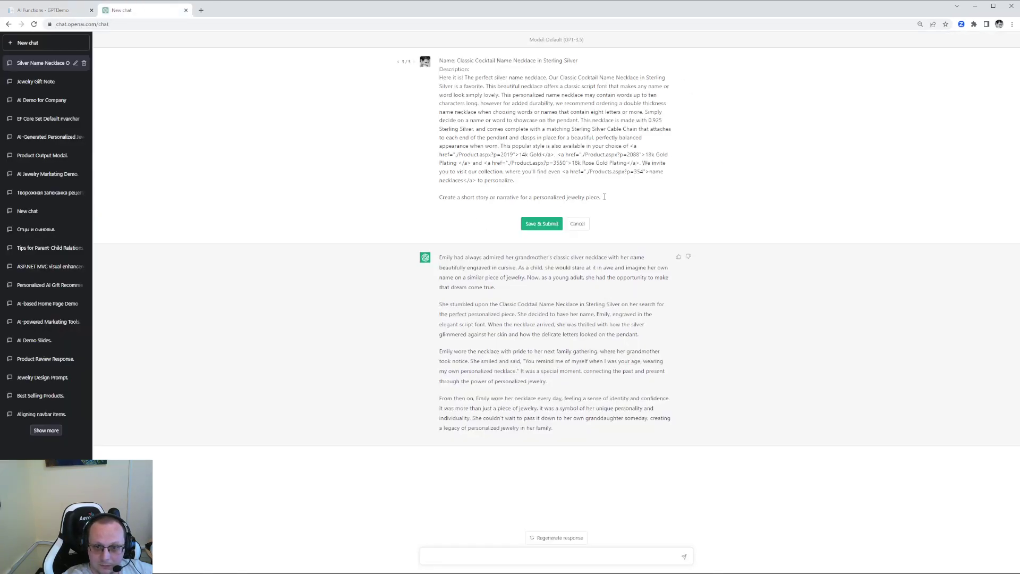
left_click_drag(605, 197, 365, 198)
type("Generate engaging and personalized email body lines for the selected products. All products will be in one email, so you need to provide some exciting marketing text which will help to interest the customer so he will click on the email and go to our site. It should be one big message.")
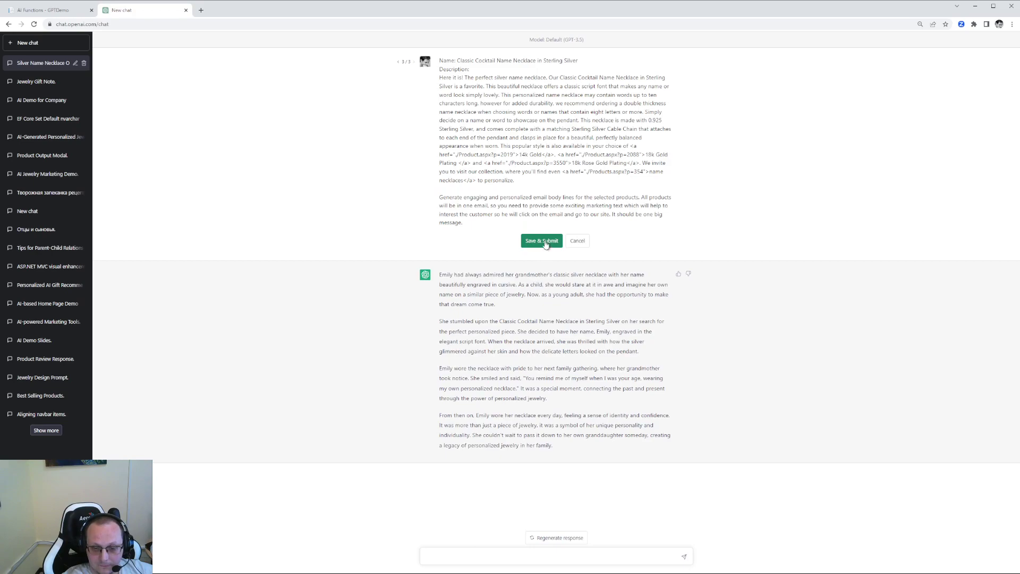
left_click(543, 241)
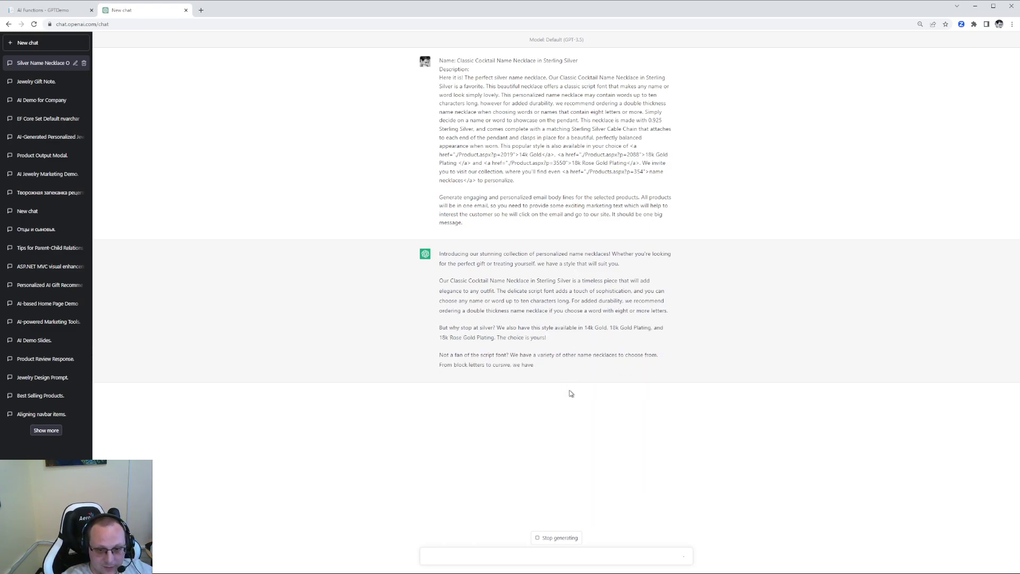
Send the follow-up 'make it not so marketing, use some story telling'
left_click(494, 550)
type("make it no")
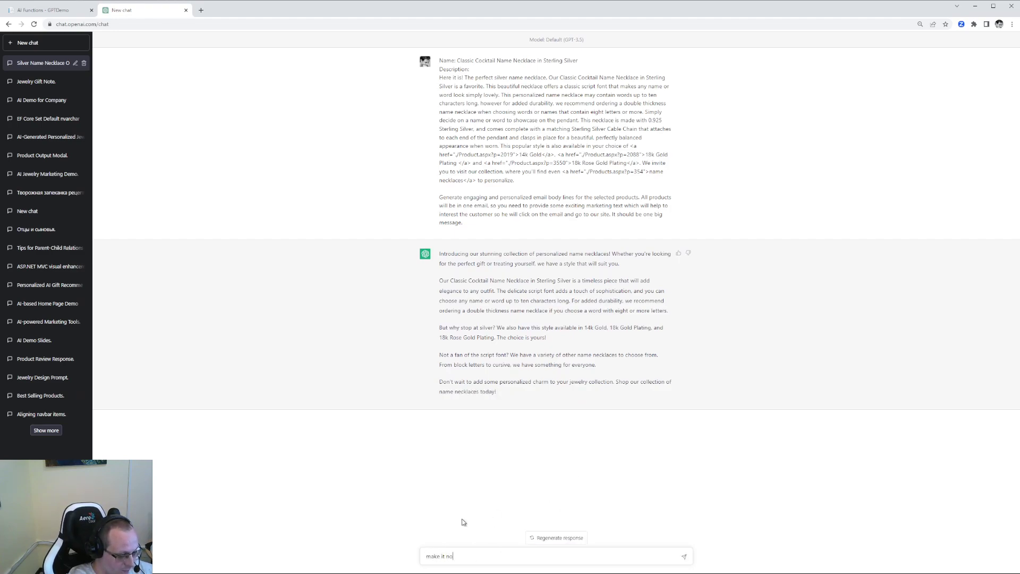
type("rg")
type("ng.")
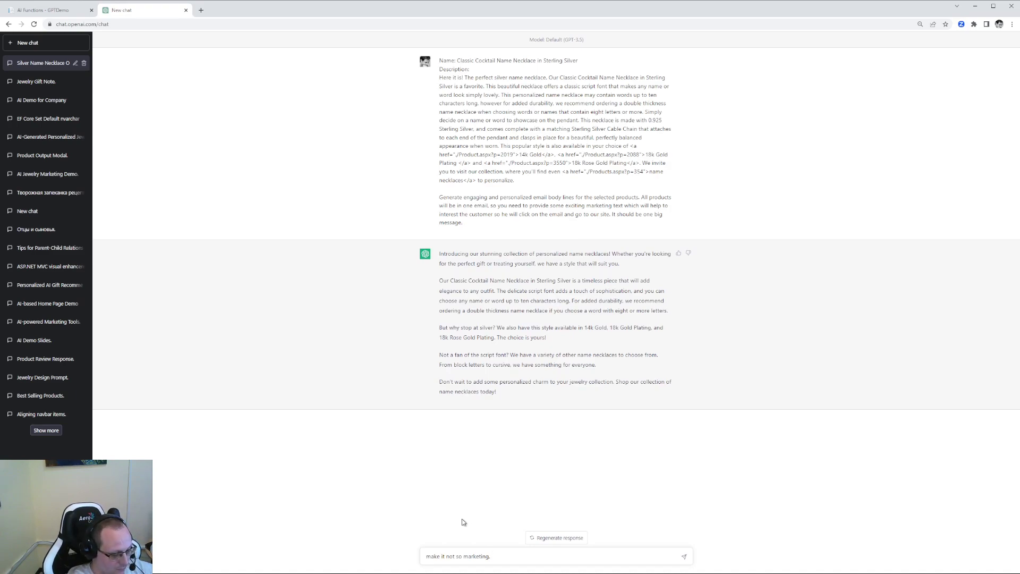
type("use some story telli")
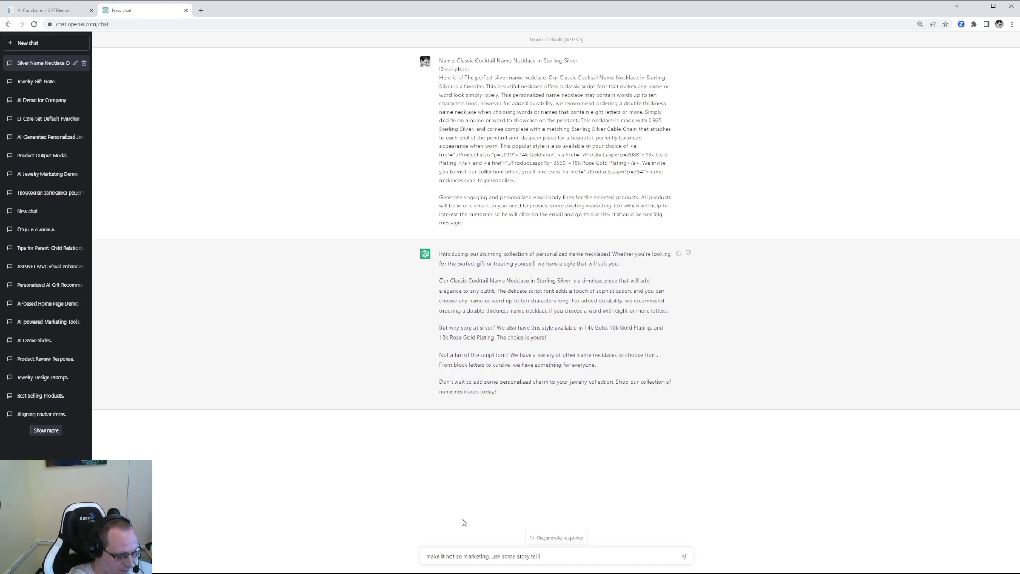
type("ng")
key("Return")
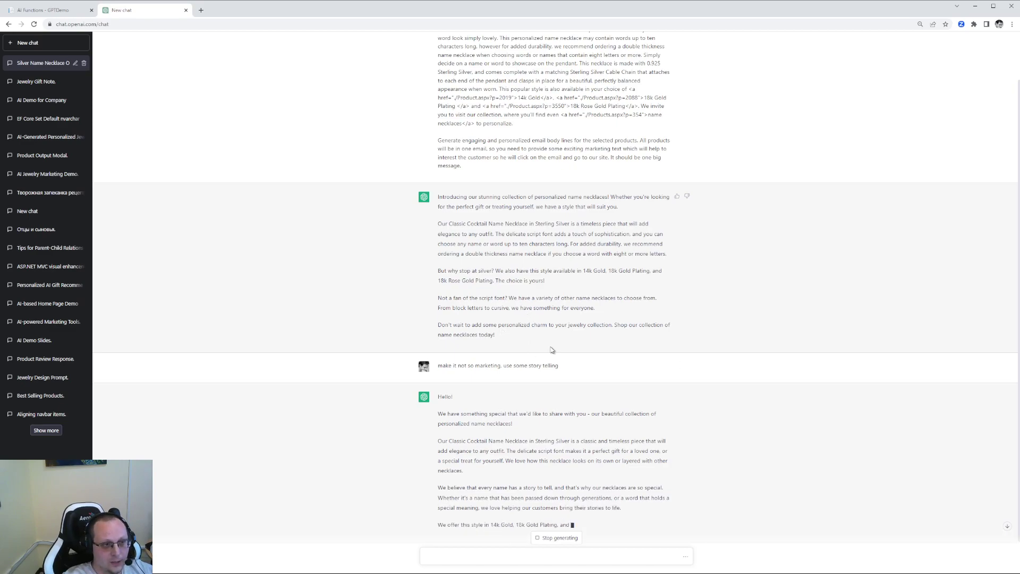
Review the finished story-style email reply, from 'Hello!' to its name necklace invitation
scroll(566, 271, "up", 1)
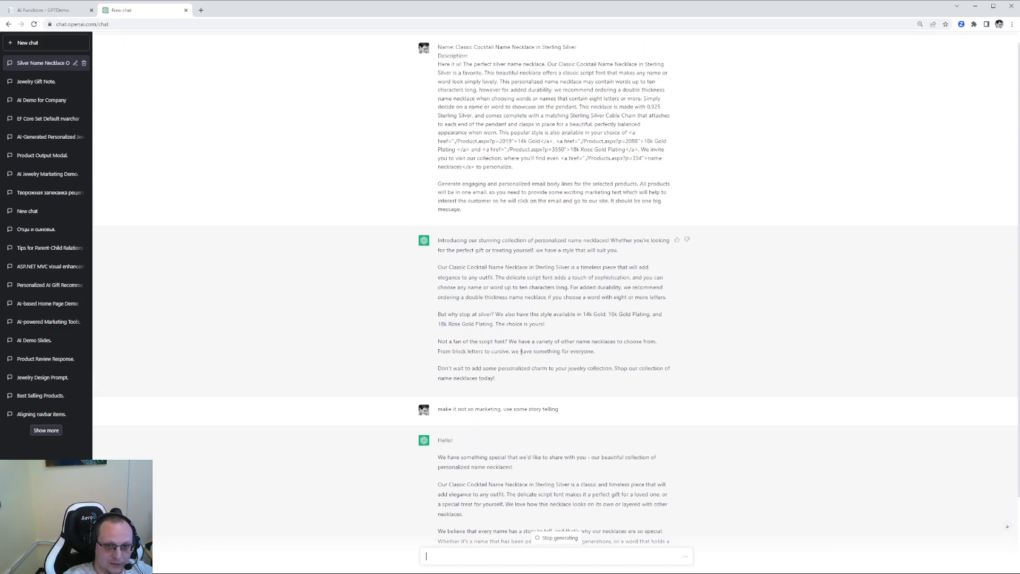
scroll(548, 359, "down", 1)
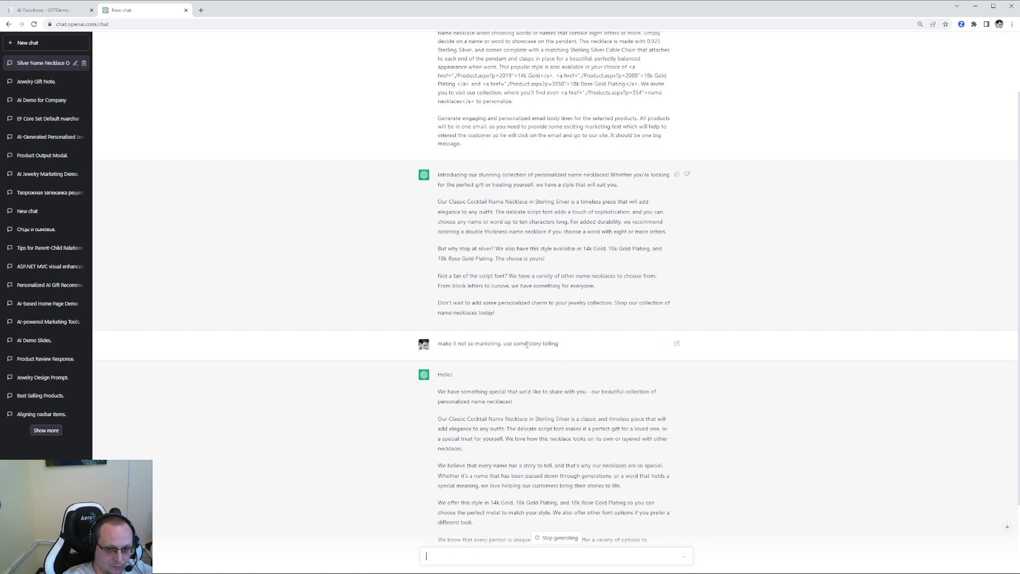
scroll(510, 351, "down", 2)
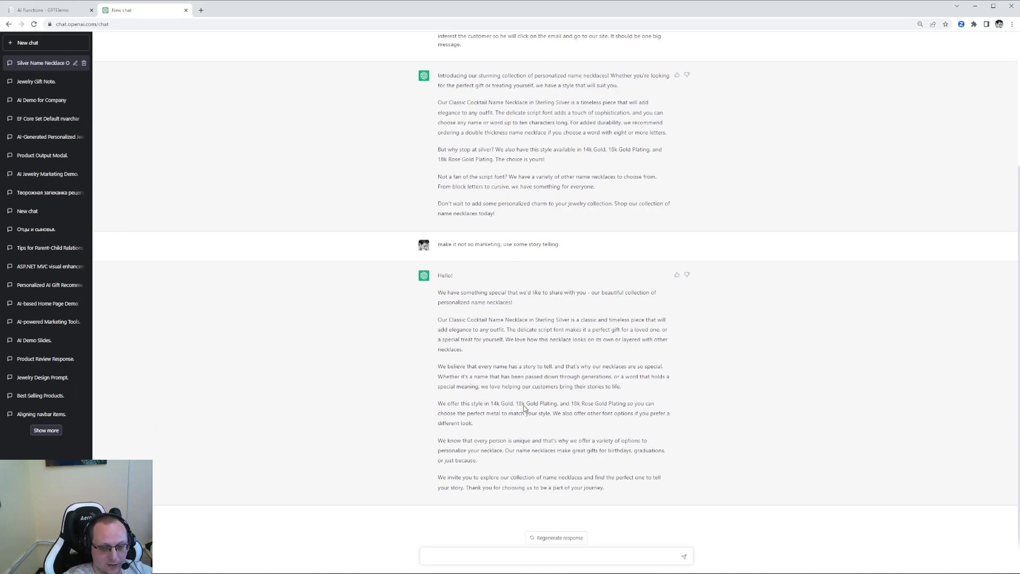
scroll(505, 398, "up", 2)
scroll(468, 345, "up", 1)
scroll(441, 308, "up", 1)
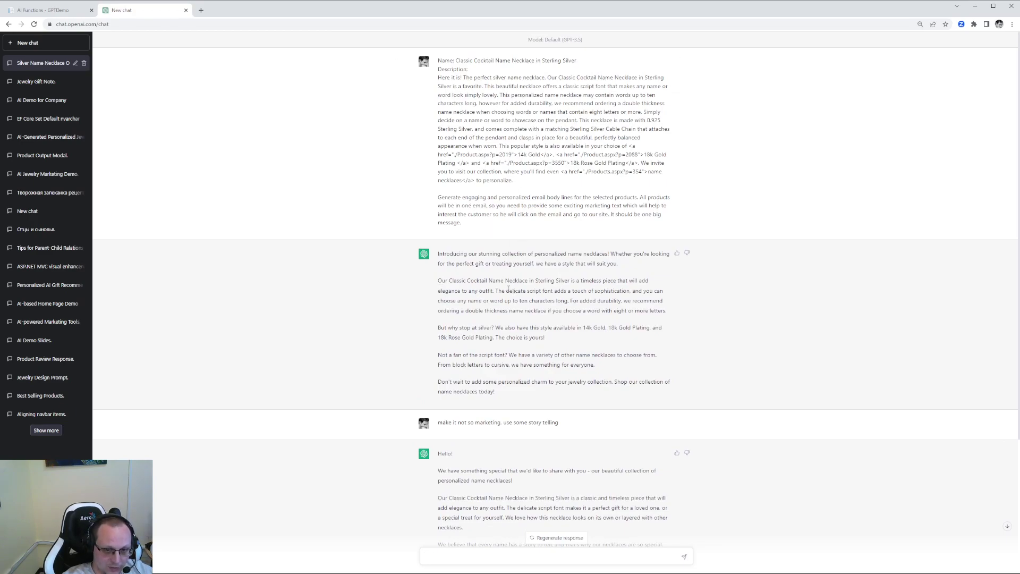
scroll(494, 285, "down", 3)
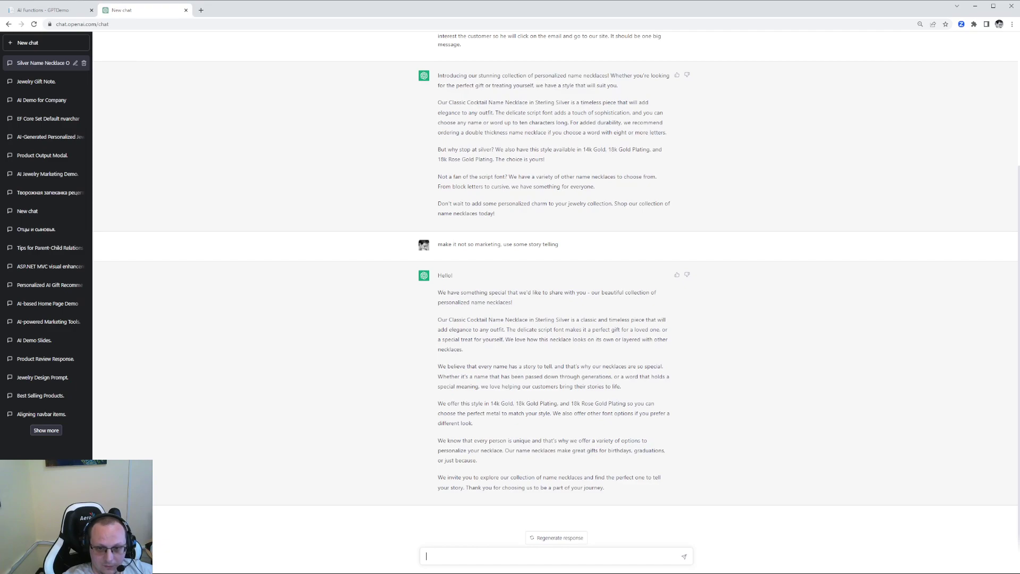
mouse_move(441, 291)
left_mouse_down()
mouse_move(664, 382)
mouse_move(659, 478)
mouse_move(606, 489)
left_mouse_up()
left_click(499, 363)
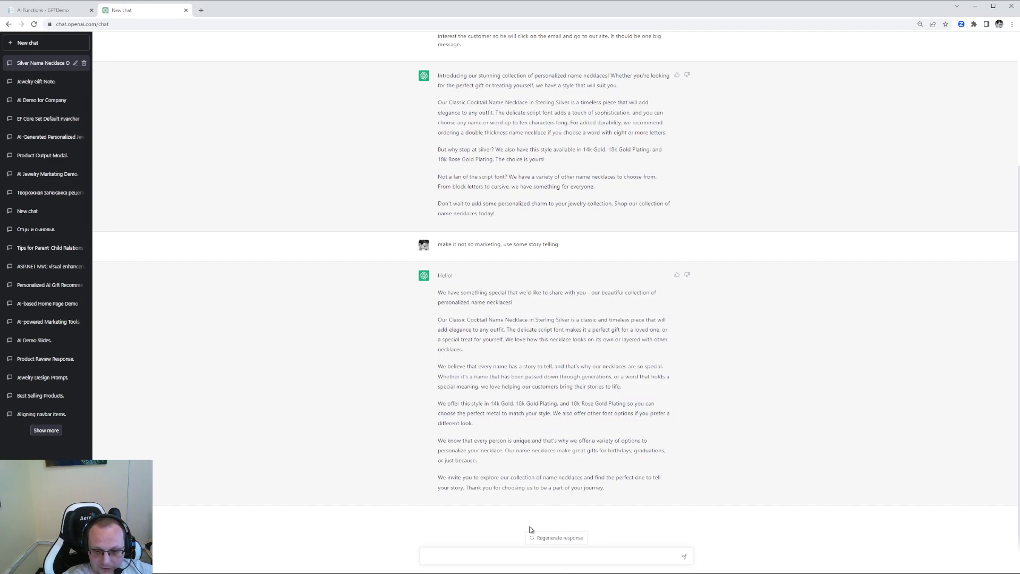
Close the How it works? notice on GPTDemo's Marketing page
left_click(45, 10)
left_click(940, 194)
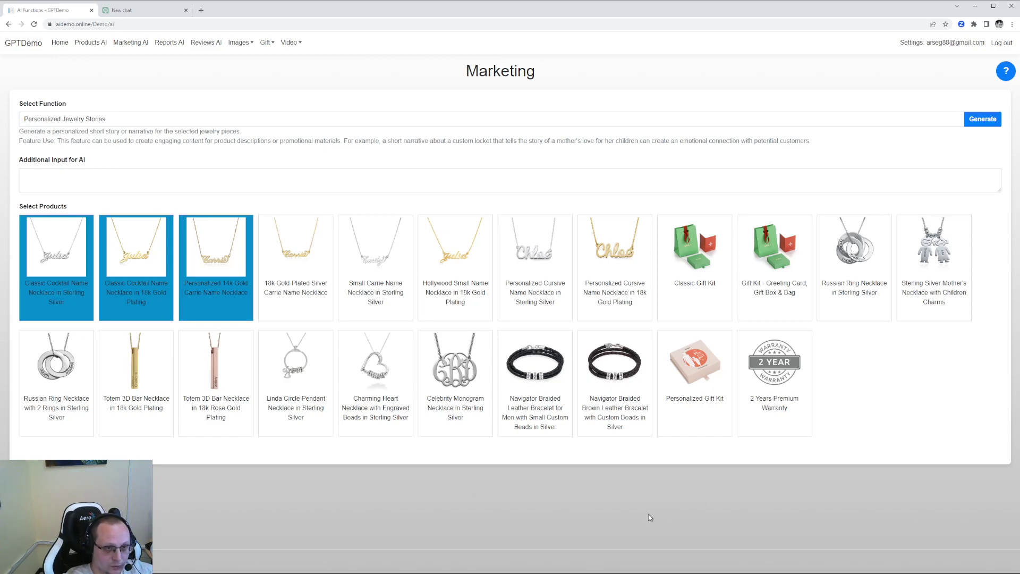
left_click(126, 12)
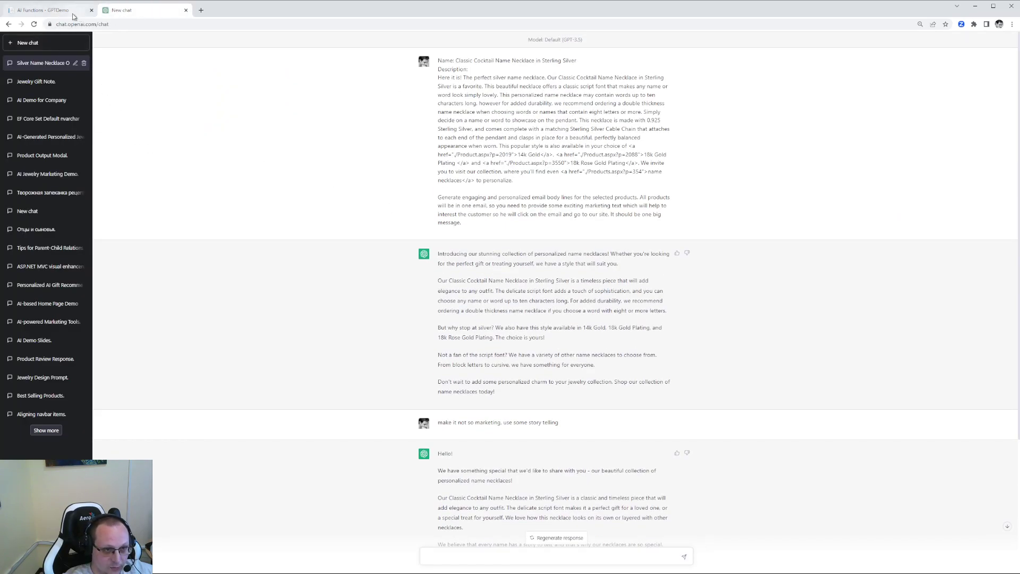
left_click(48, 10)
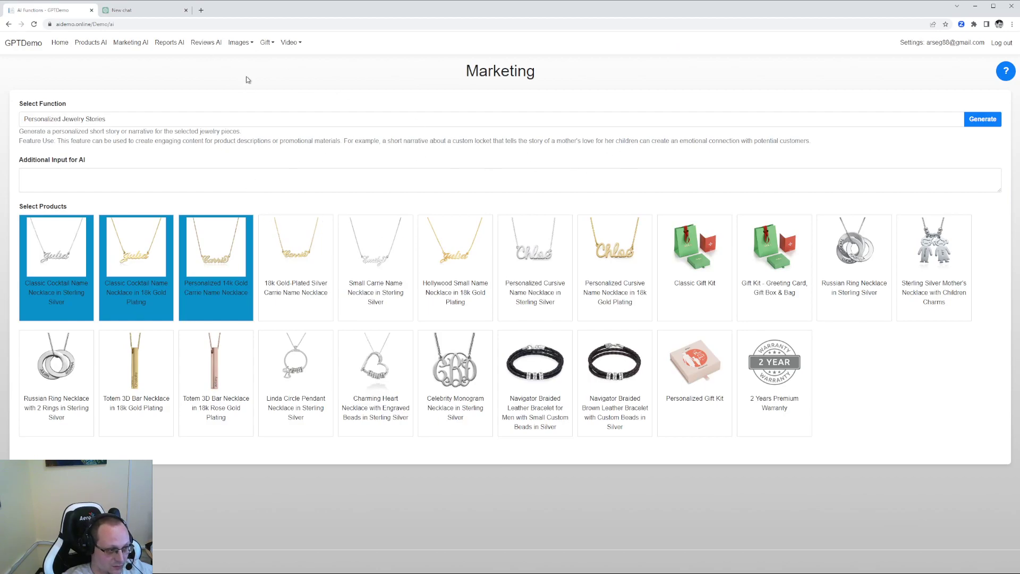
left_click(149, 10)
scroll(537, 277, "down", 2)
scroll(536, 277, "up", 1)
scroll(537, 277, "up", 2)
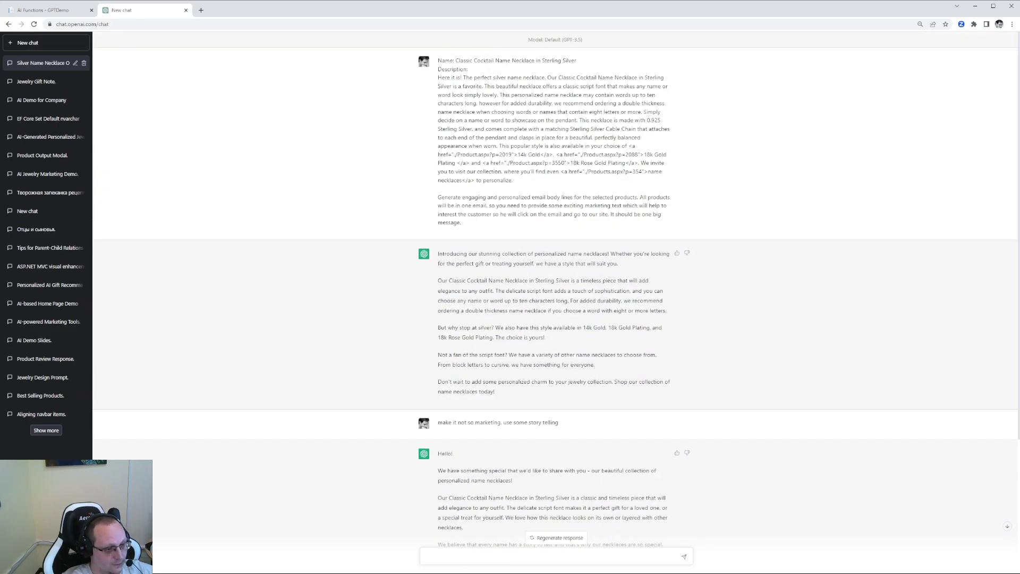